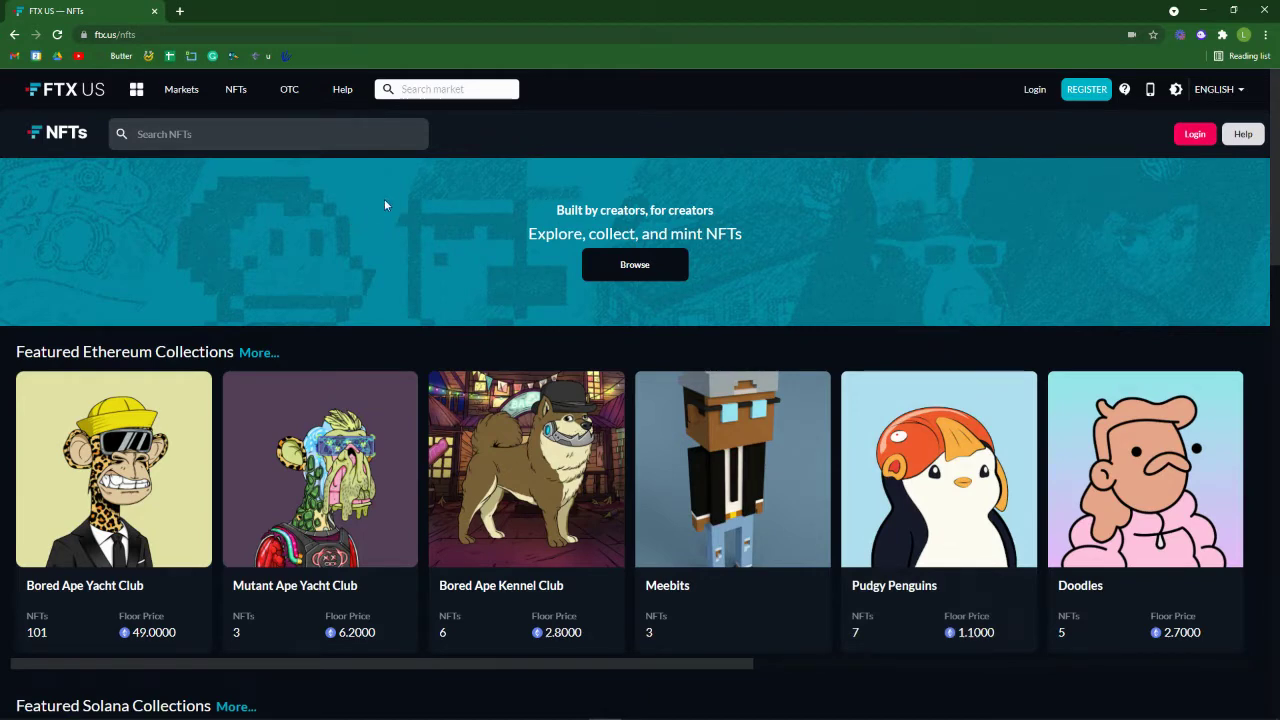
Scroll the FTX US NFTs homepage down to Featured Solana Collections (Solana Monkey Business, Aurory, Thugbirdz).
scroll(478, 337, down, 2)
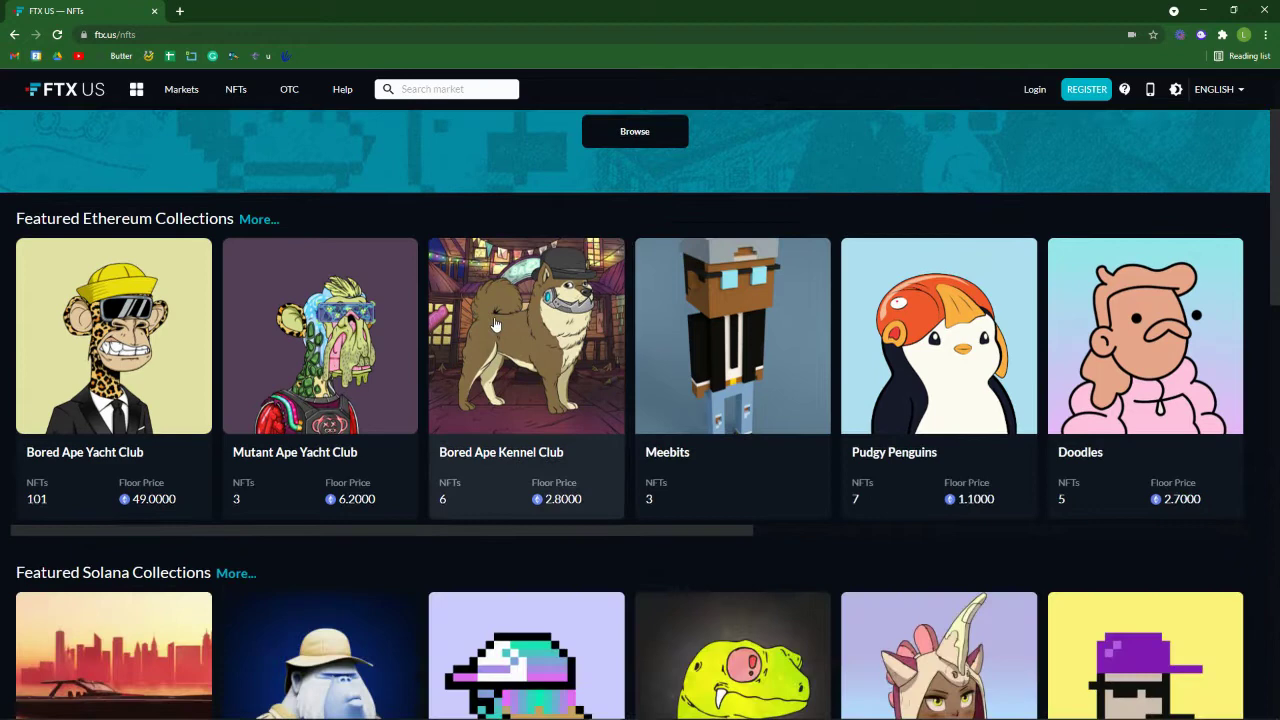
scroll(350, 260, down, 1)
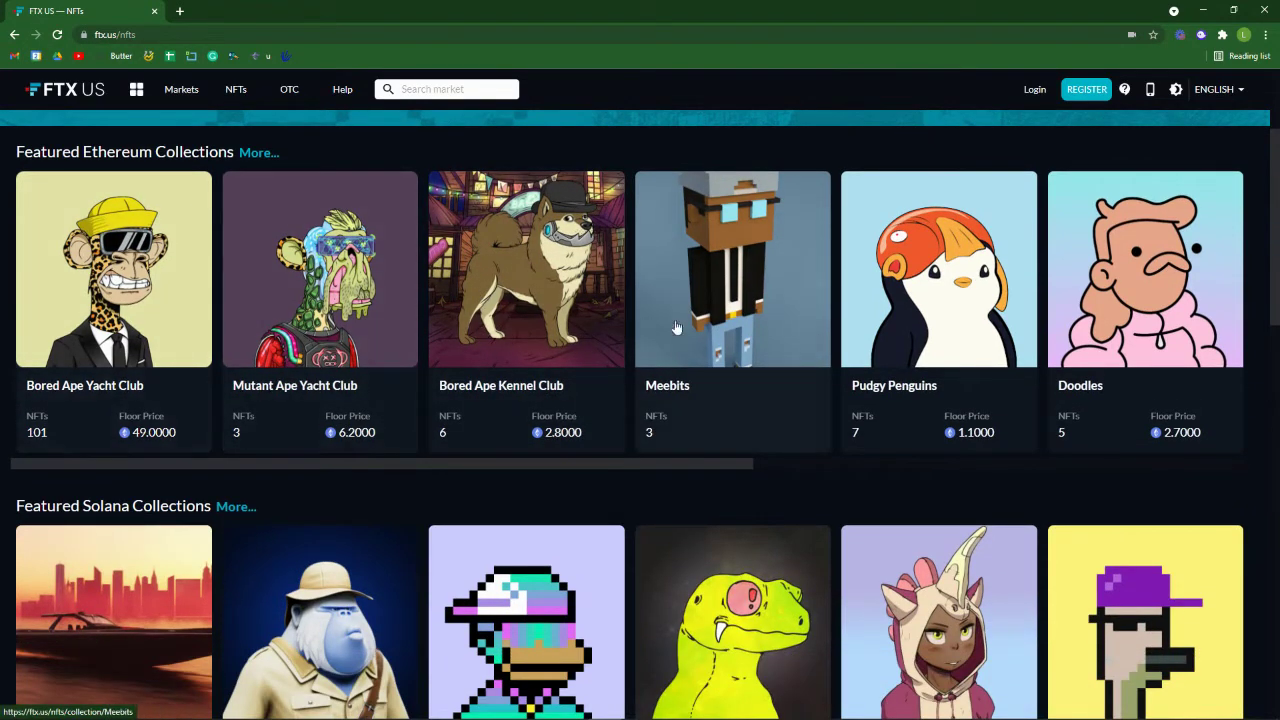
scroll(672, 364, down, 2)
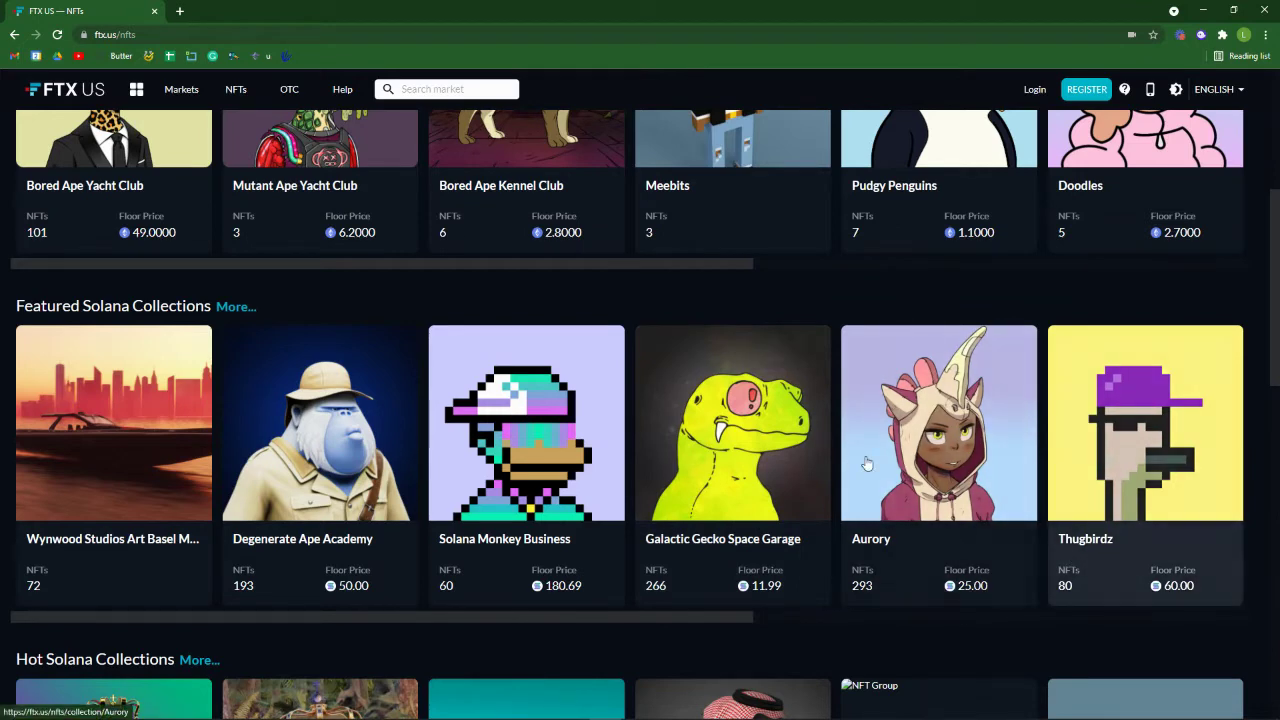
Open the All Collections list of 203 Solana collections and the Phantom popup showing $0.00.
click(238, 308)
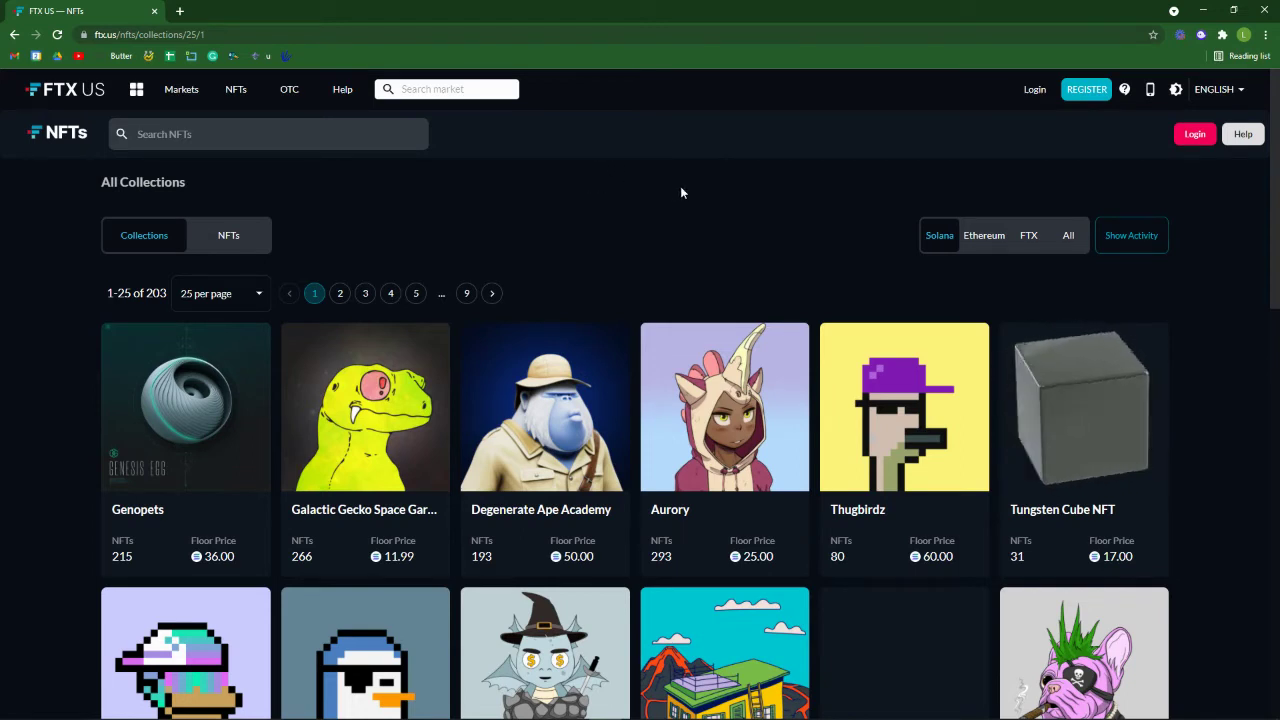
click(1201, 35)
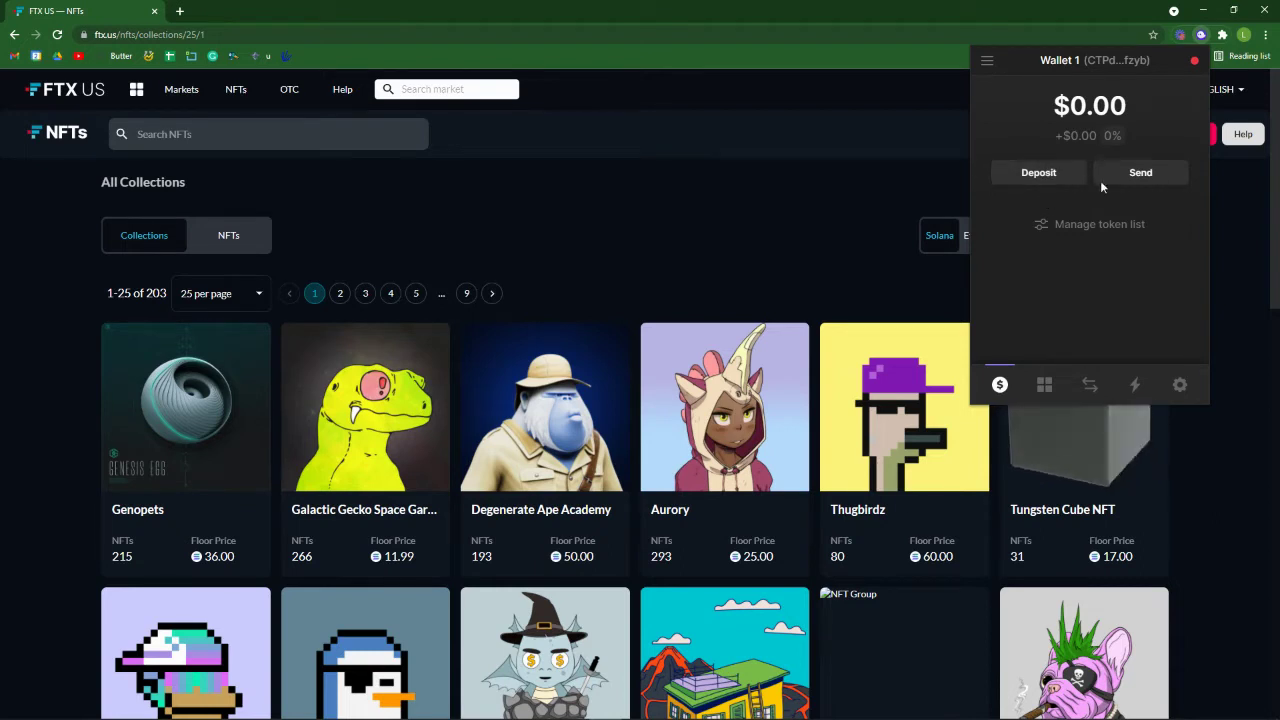
Close the Send panel unused, then start a Deposit transfer from FTX and dismiss the FTX Pay login.
click(1127, 180)
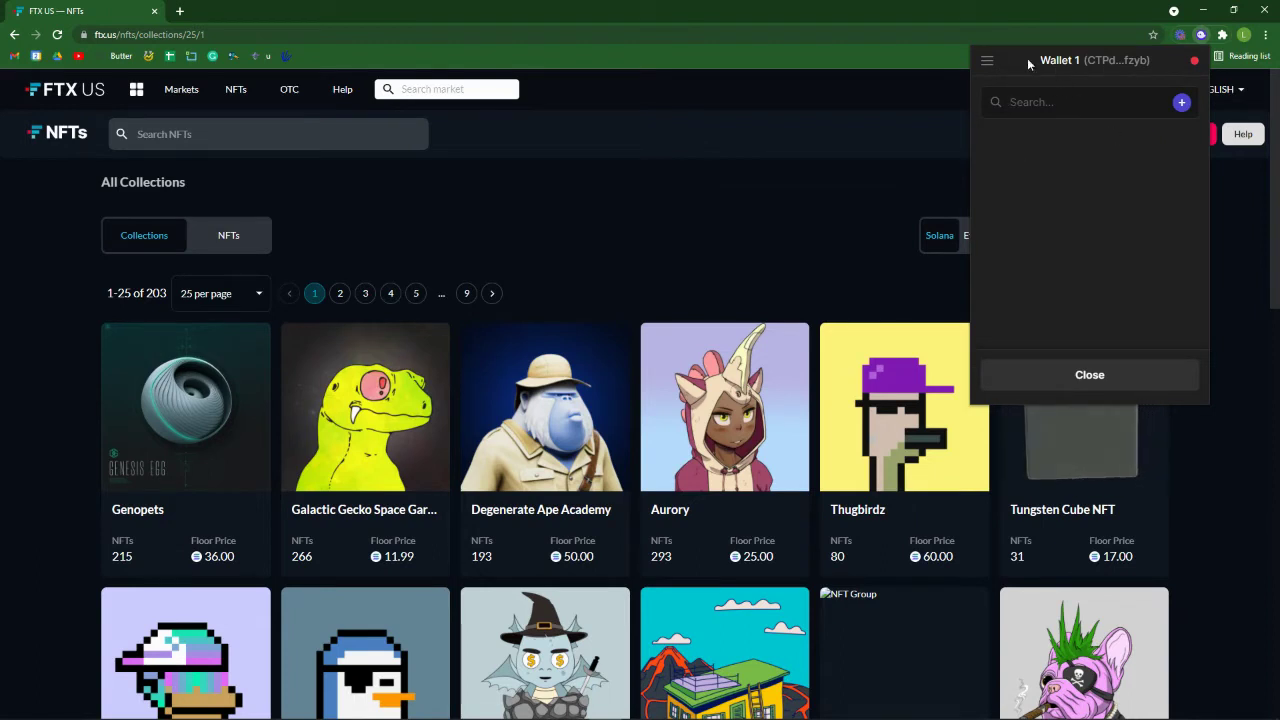
click(1089, 378)
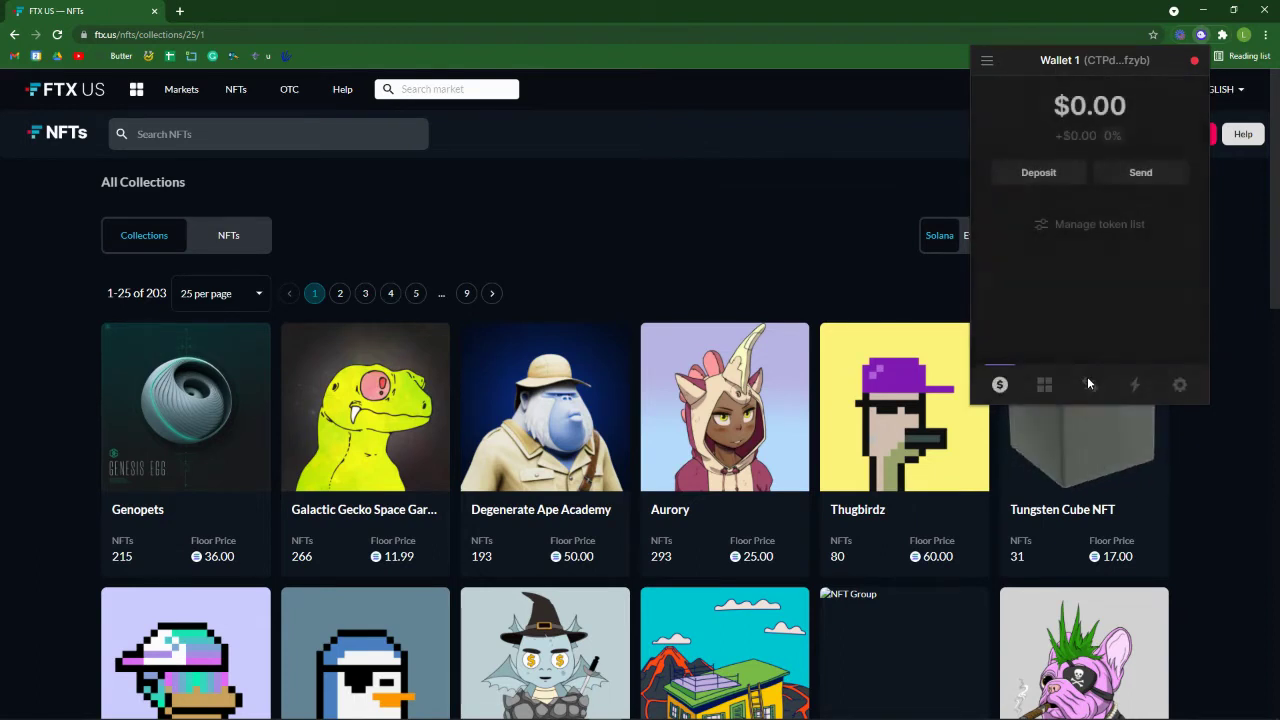
click(1062, 175)
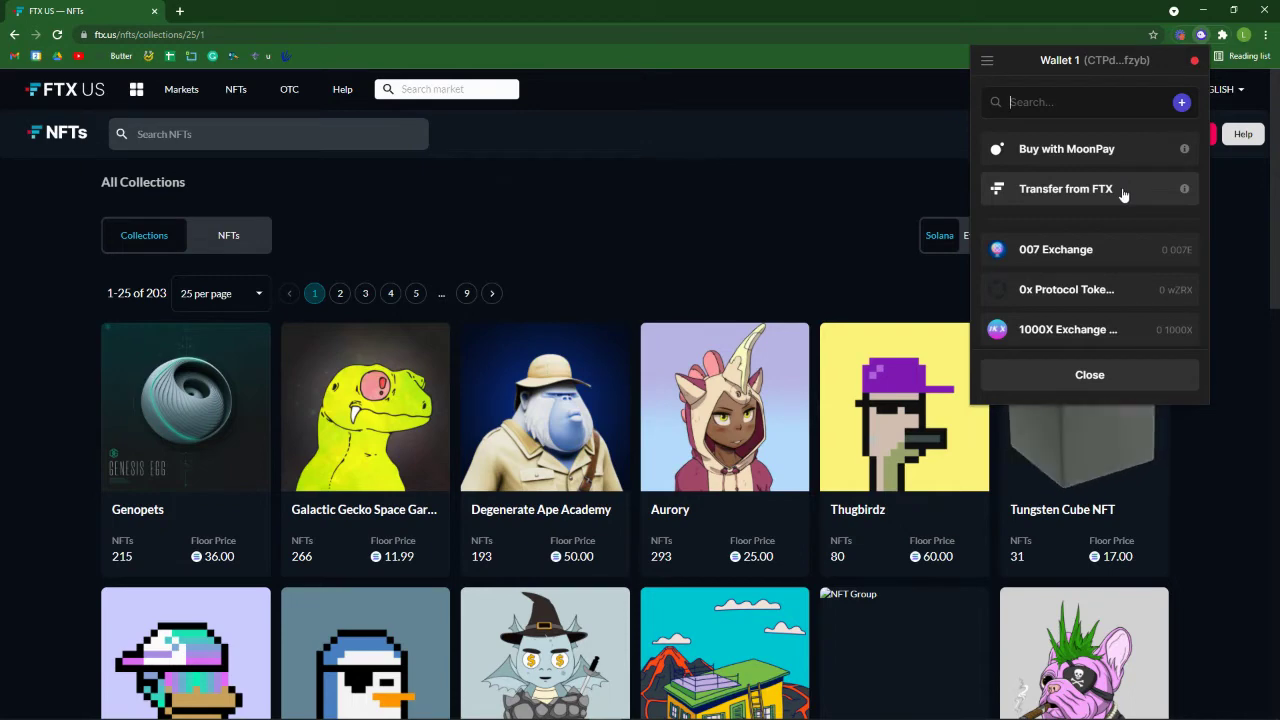
click(1122, 193)
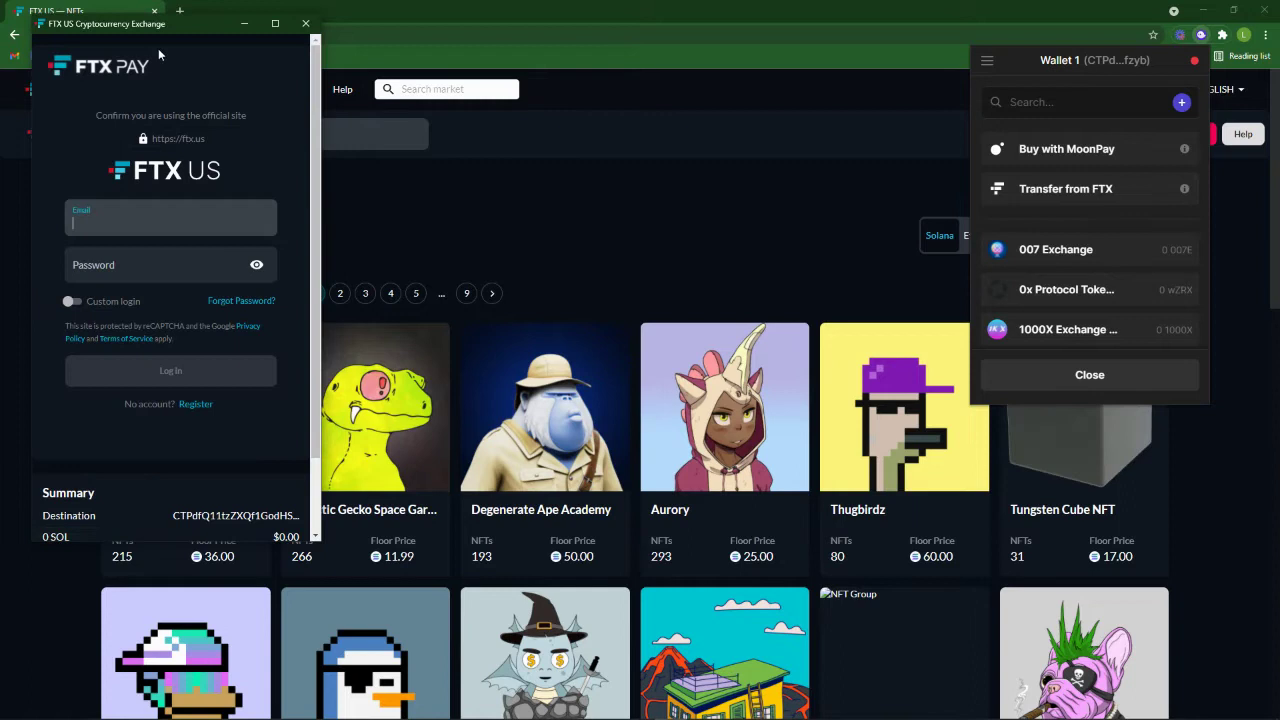
drag(164, 31, 327, 37)
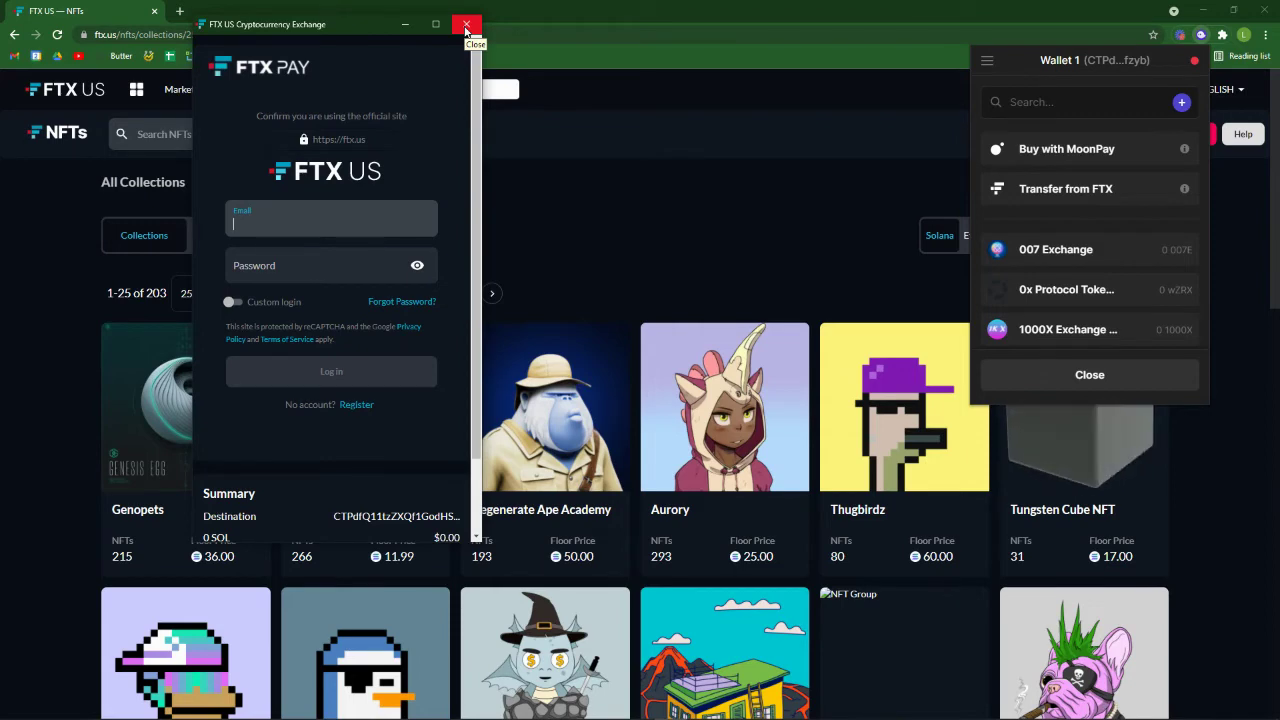
click(466, 24)
click(1074, 374)
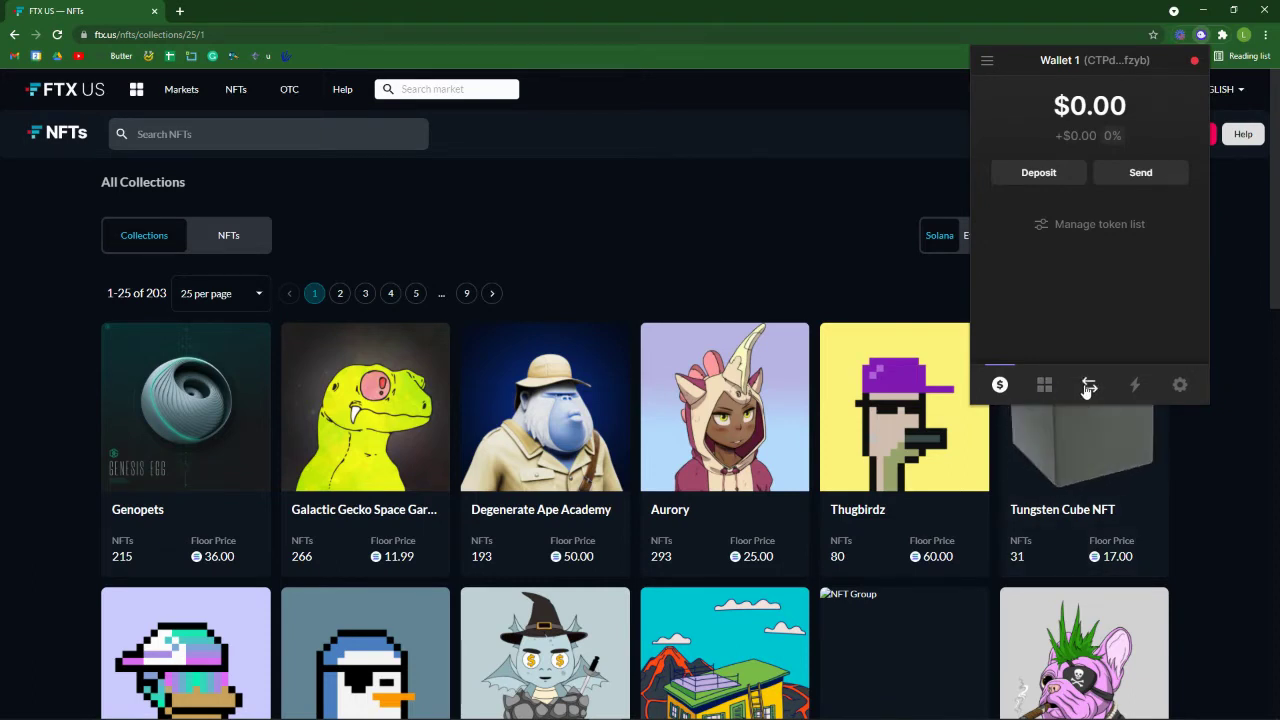
View the empty collectibles, then browse the Swap tab's SOL-to-USDT receive token list, leaving USDT.
click(1046, 386)
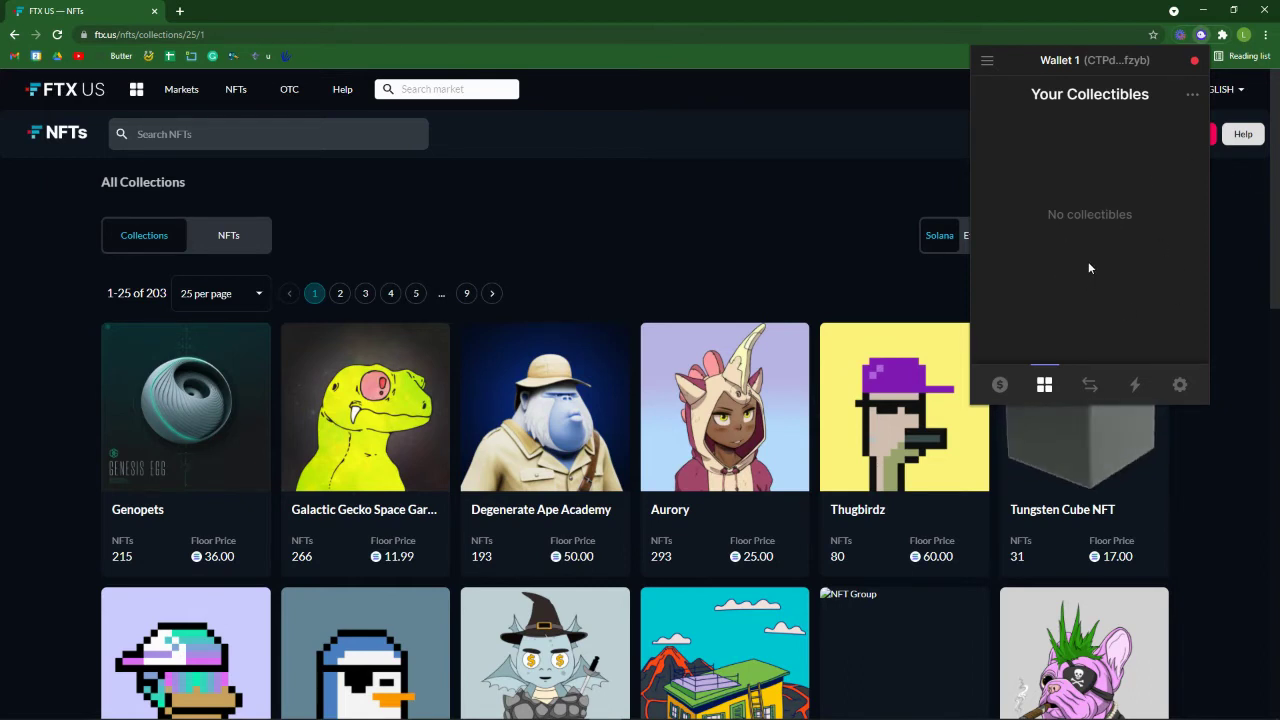
click(1098, 396)
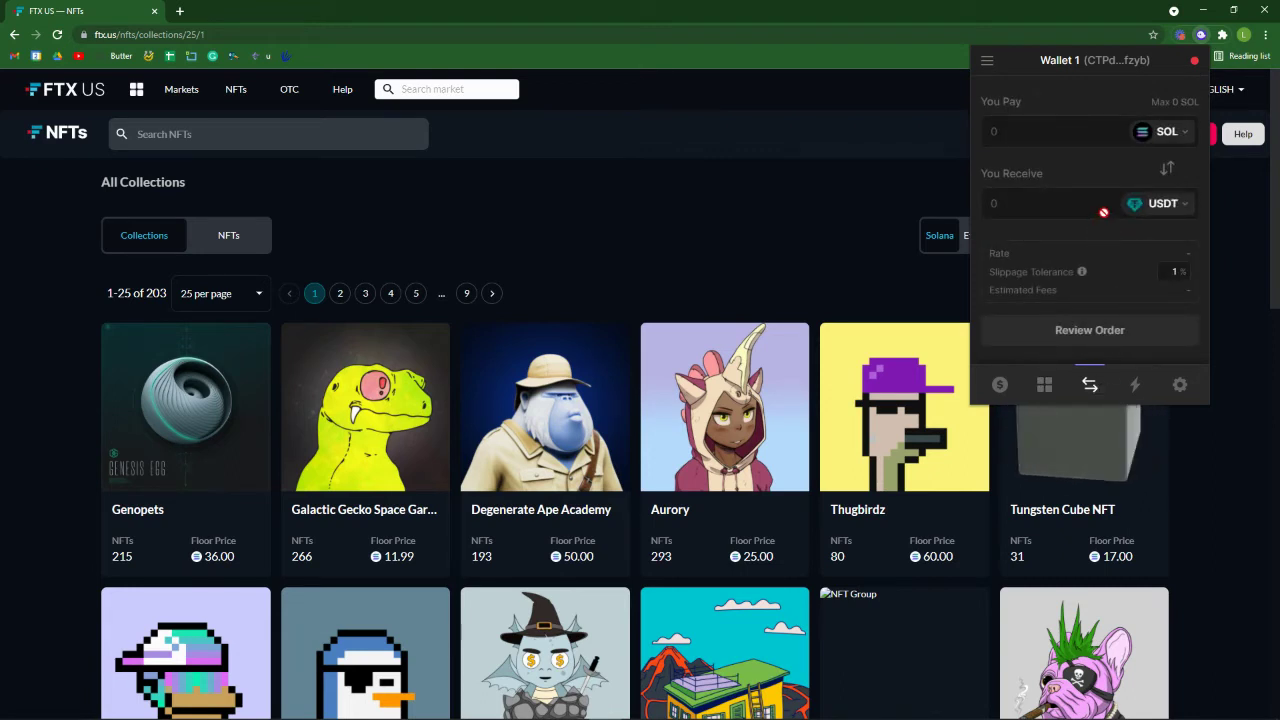
click(1163, 203)
scroll(1085, 235, down, 1)
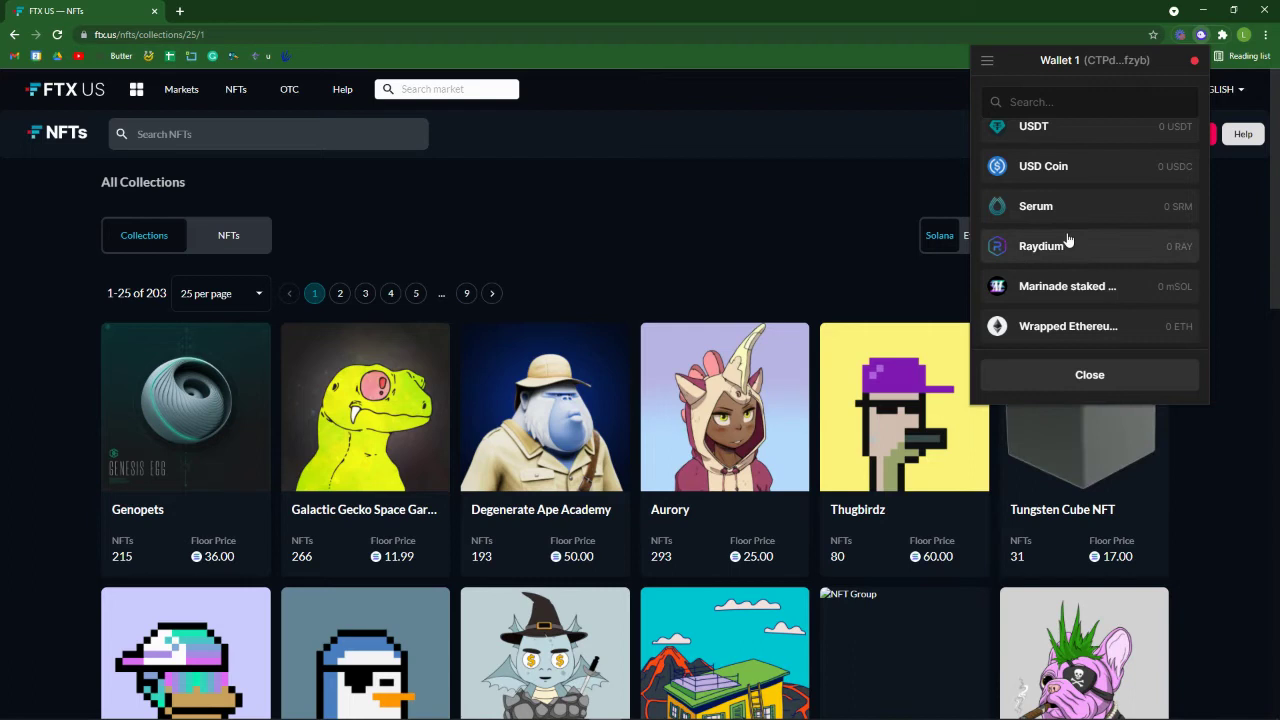
click(1106, 373)
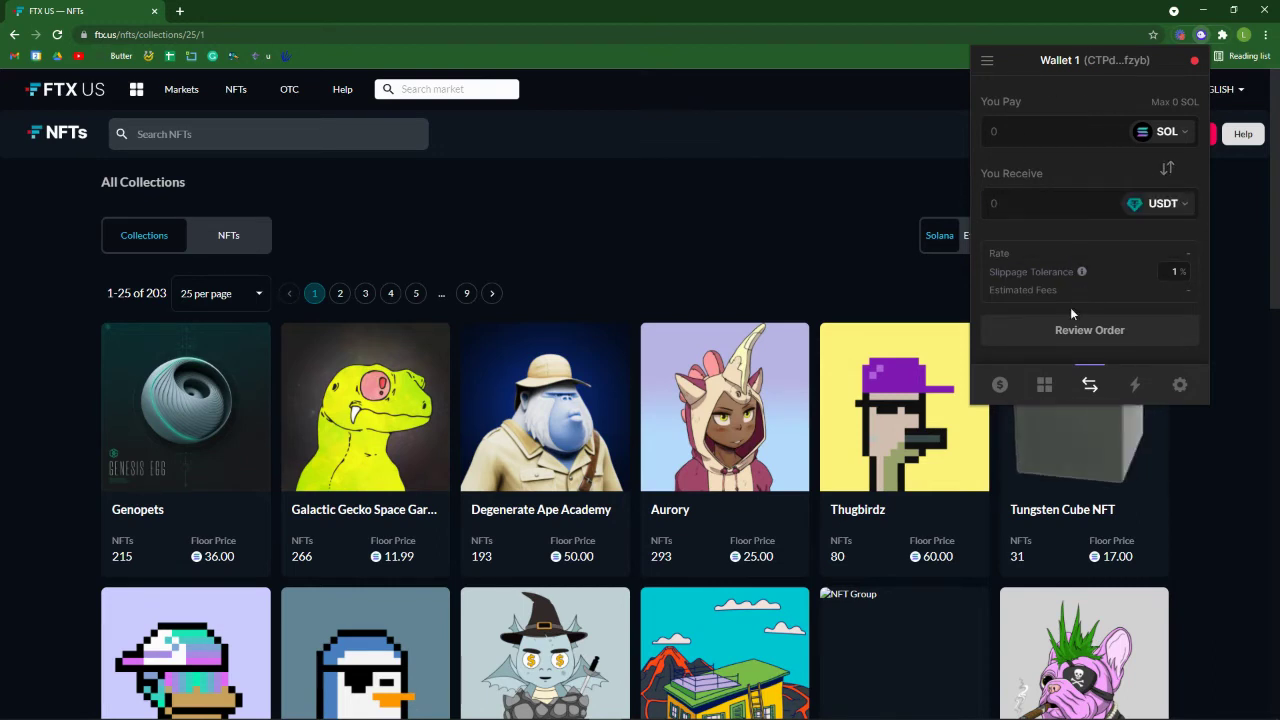
Check Recent Activity, then open settings for the FTX wallet with Display Language, Address Book, Trusted Apps.
click(1140, 390)
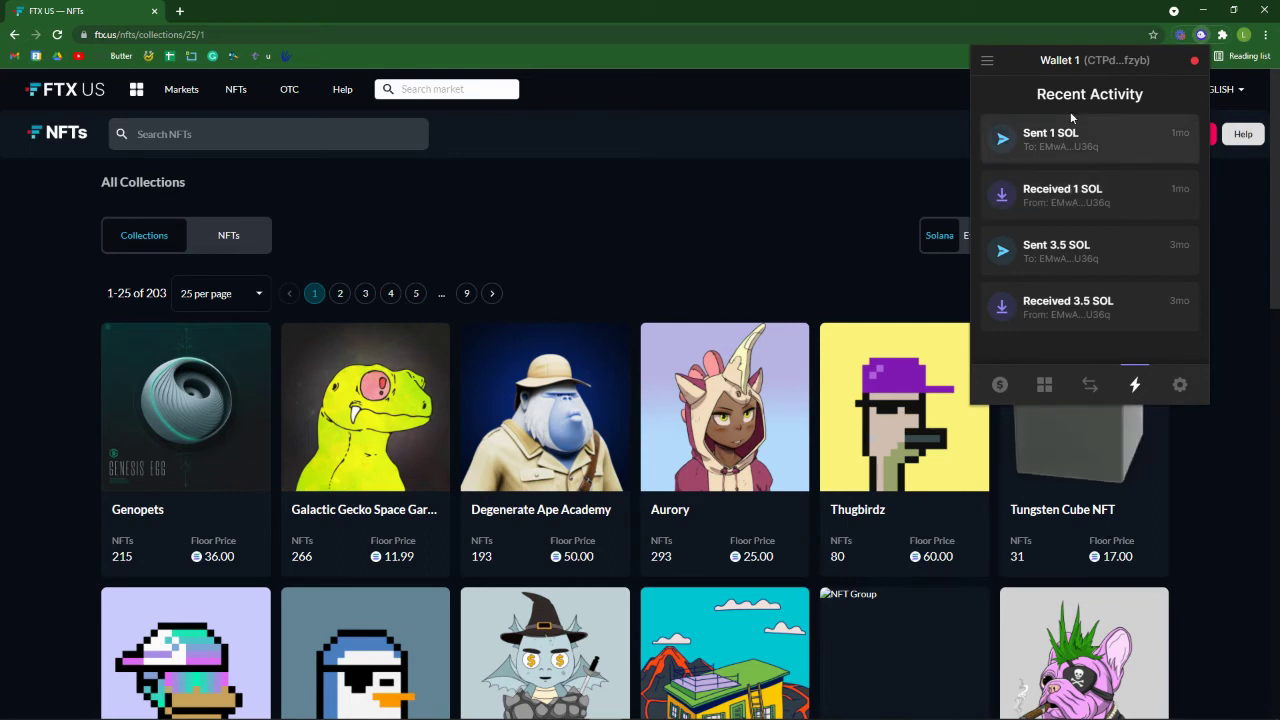
click(1179, 387)
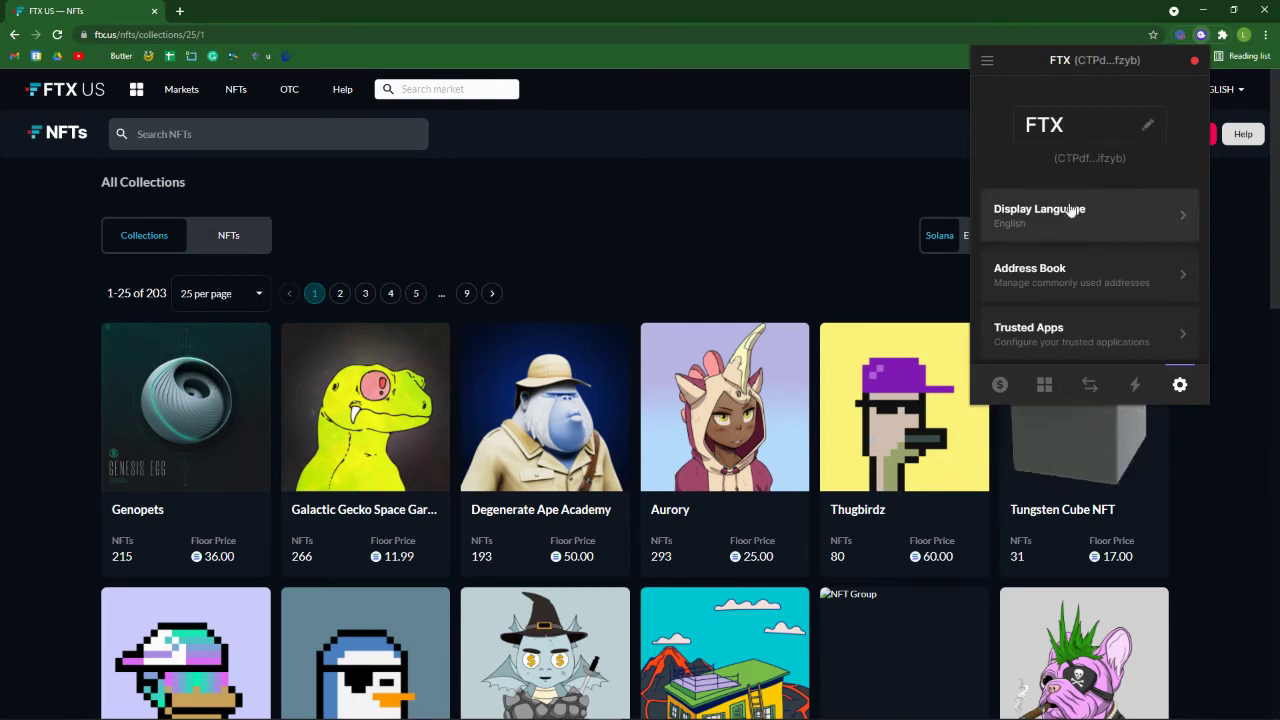
scroll(1076, 209, down, 2)
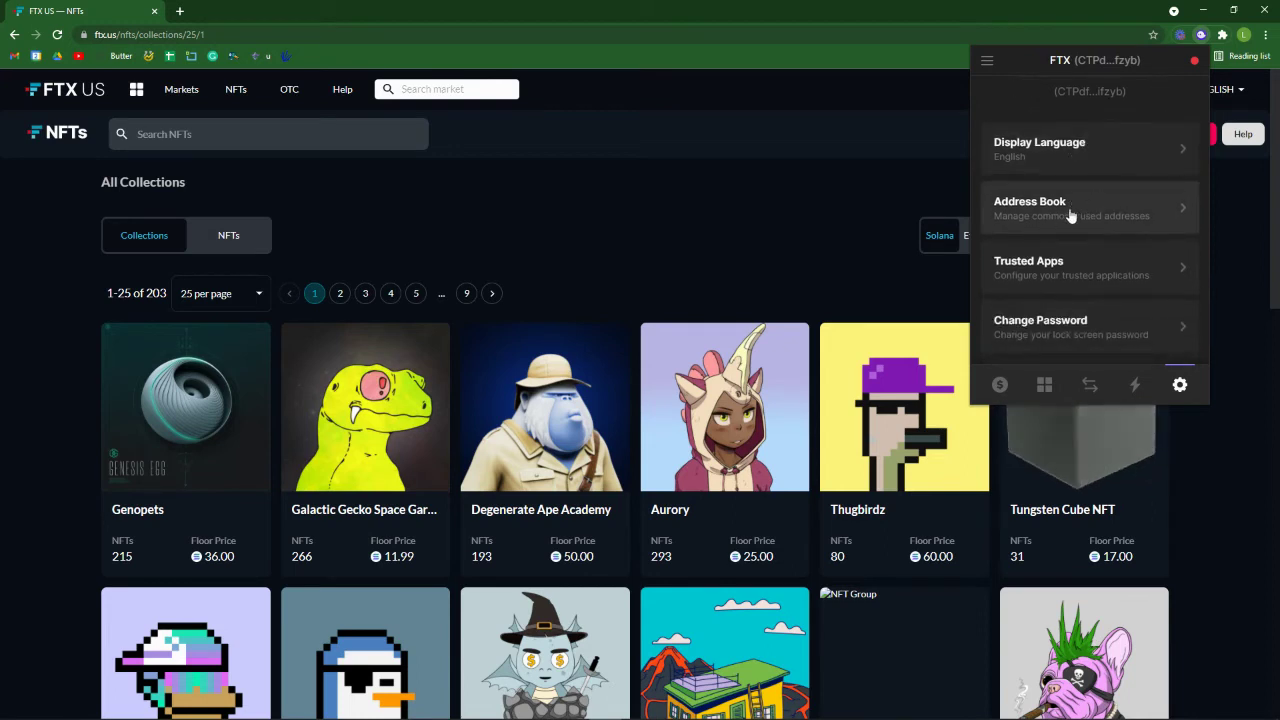
scroll(1058, 211, down, 3)
click(1047, 151)
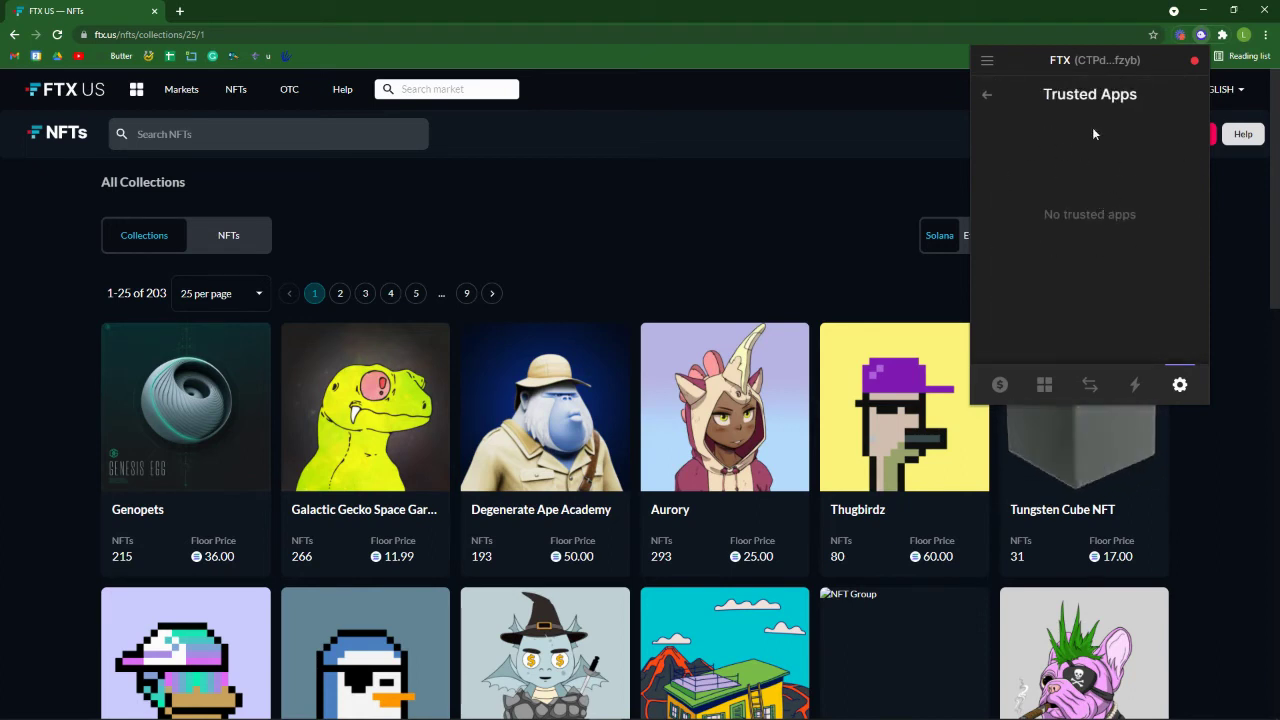
click(989, 97)
scroll(1115, 215, down, 2)
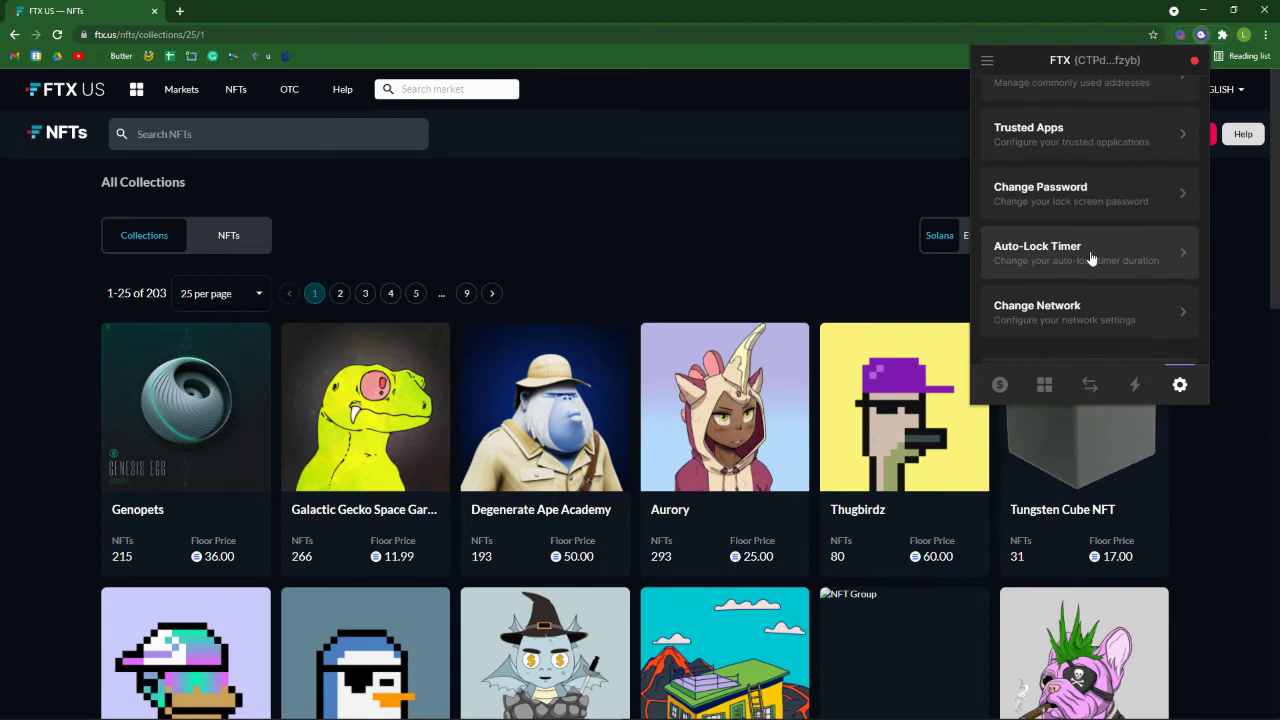
scroll(1100, 210, down, 3)
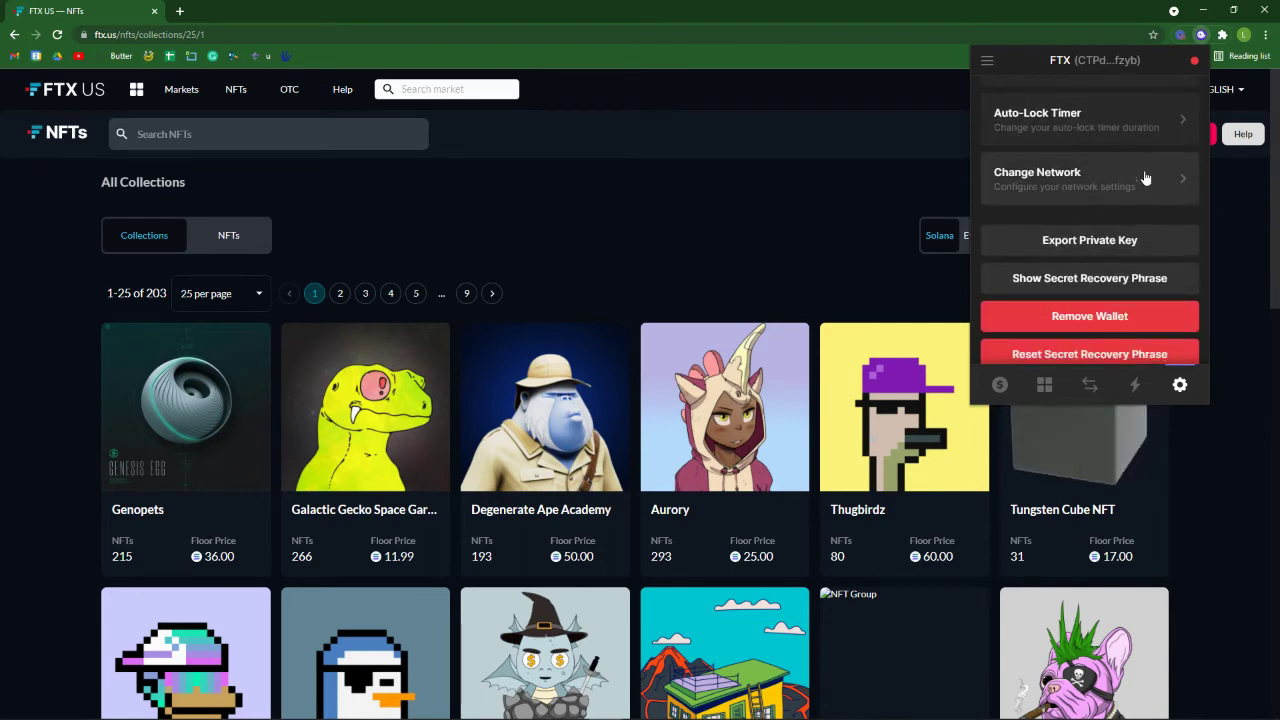
scroll(1170, 255, down, 1)
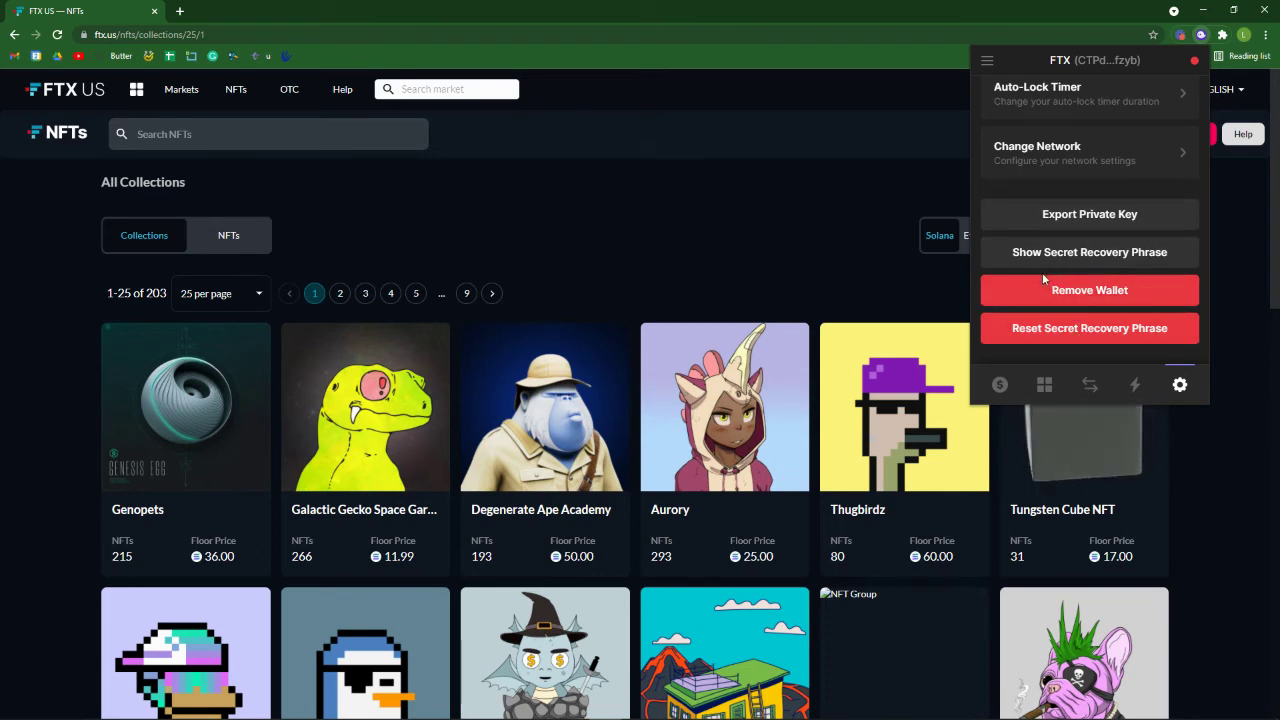
Open and close the wallet list twice, then close the Phantom popup over All Collections.
click(987, 60)
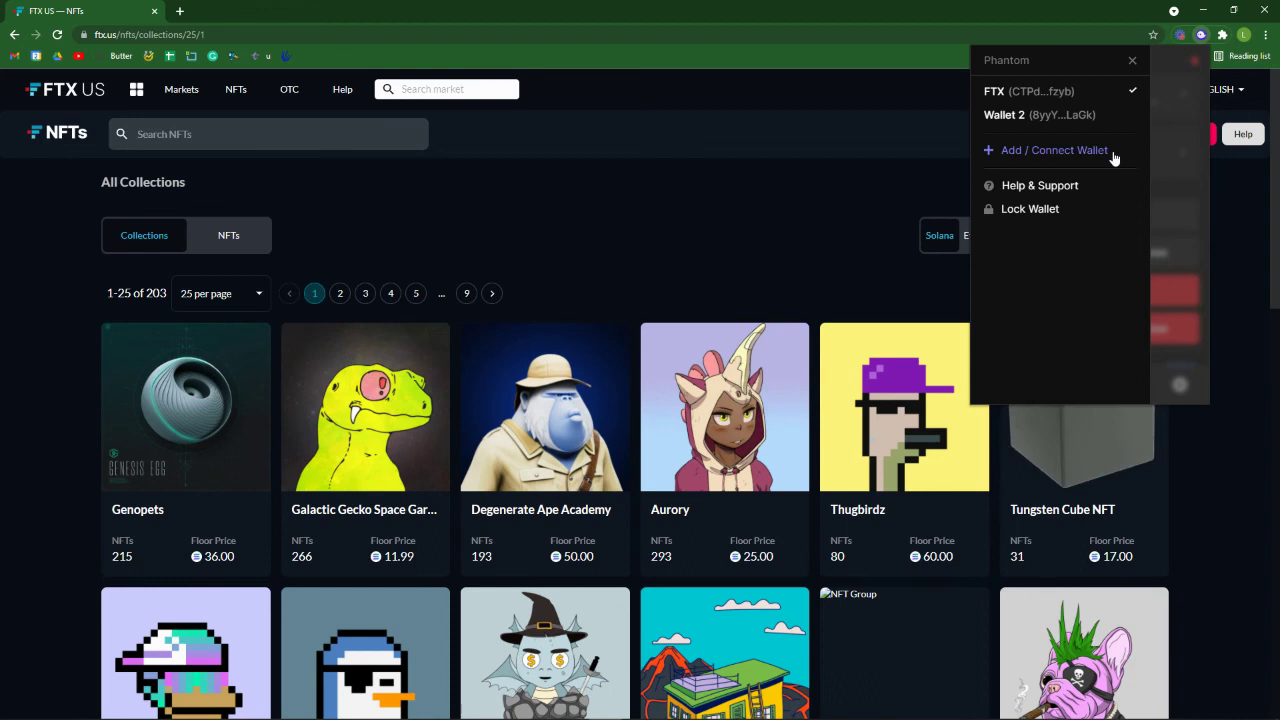
click(1194, 125)
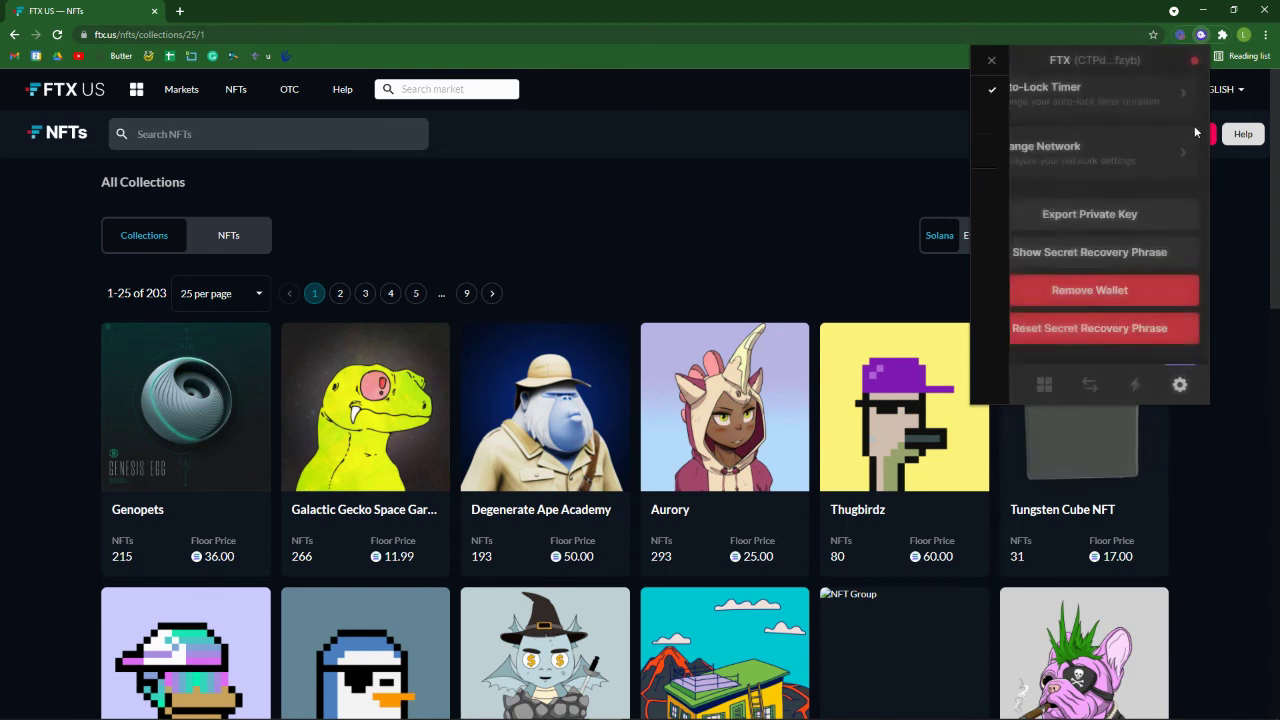
click(993, 65)
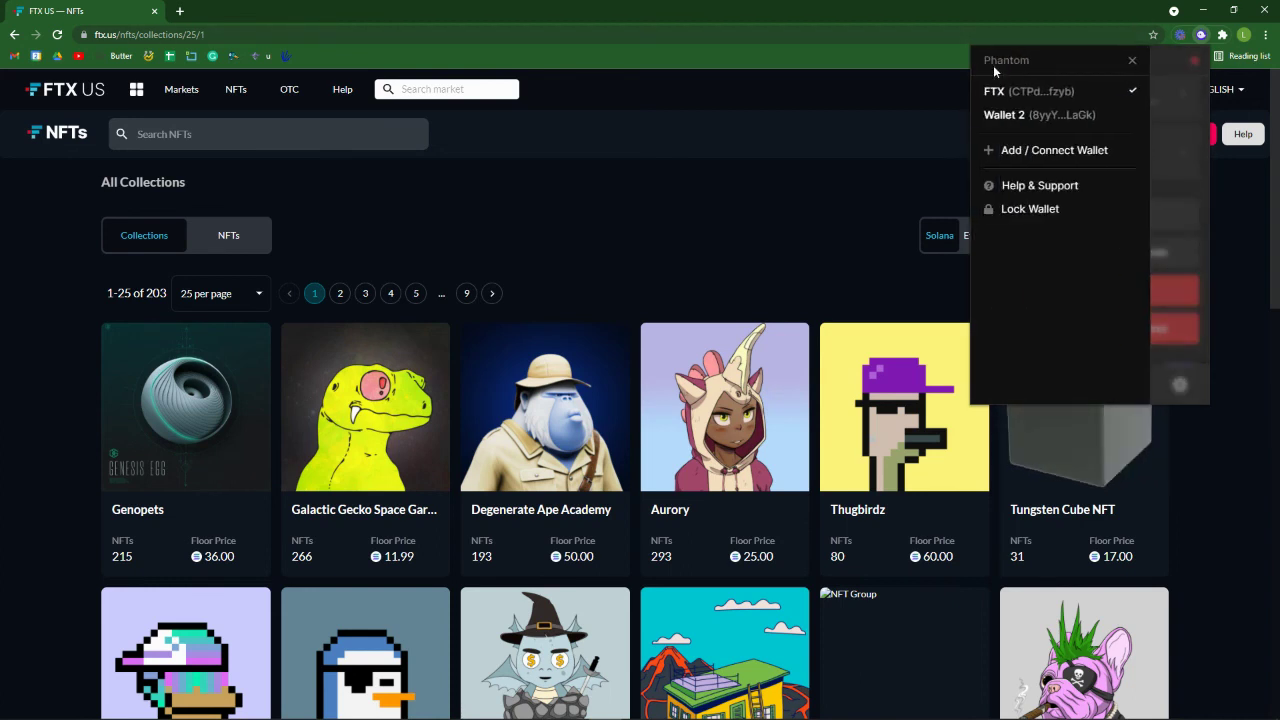
click(1133, 60)
click(876, 148)
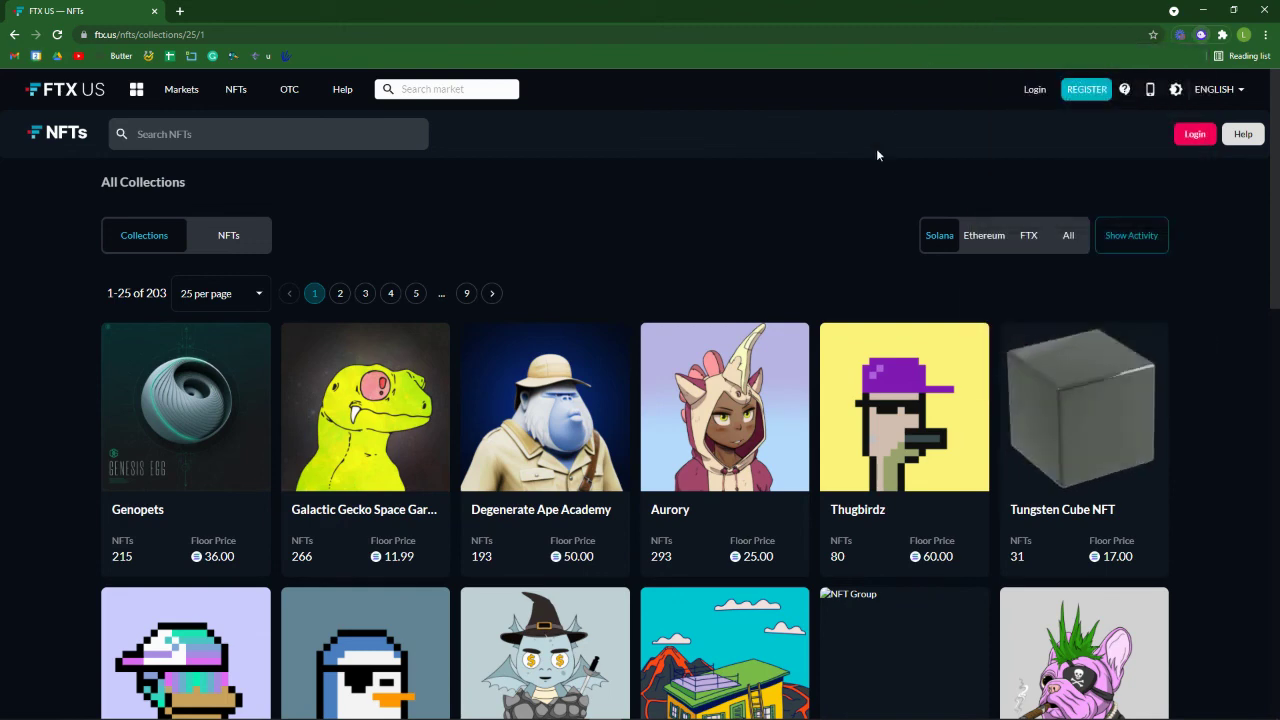